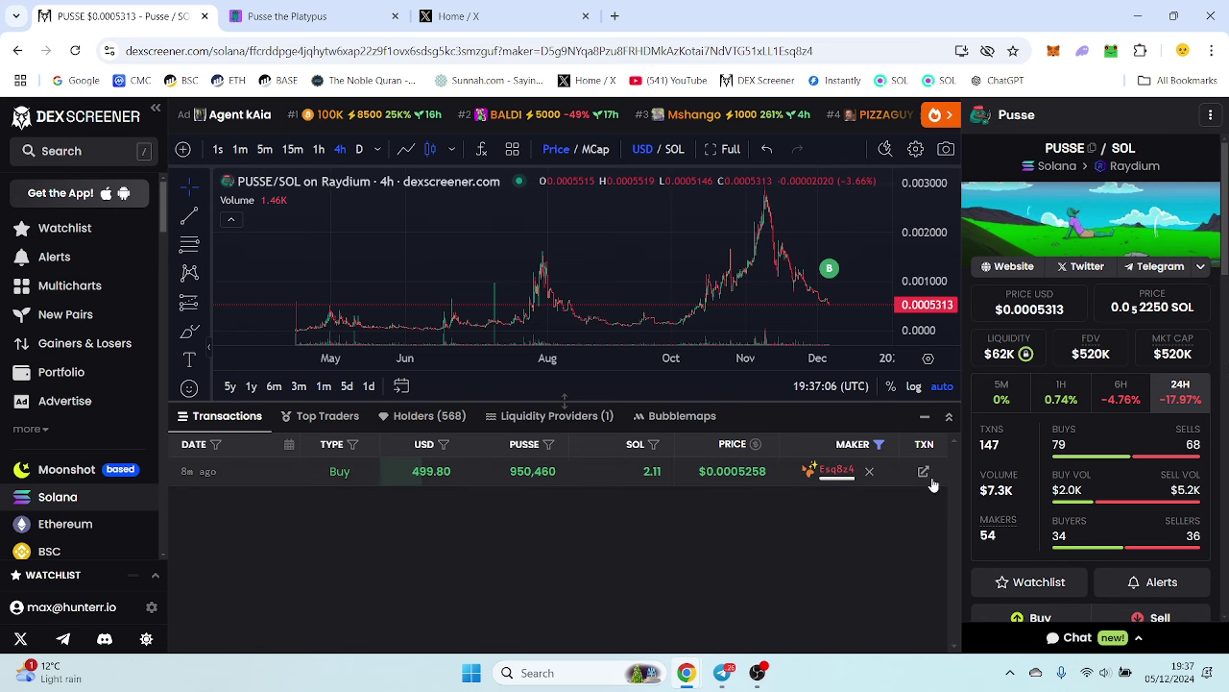
Step: Remove the maker filter from the PUSSE/SOL trades table and pan the chart toward later dates
{"action": "left_click", "coordinate": [870, 471]}
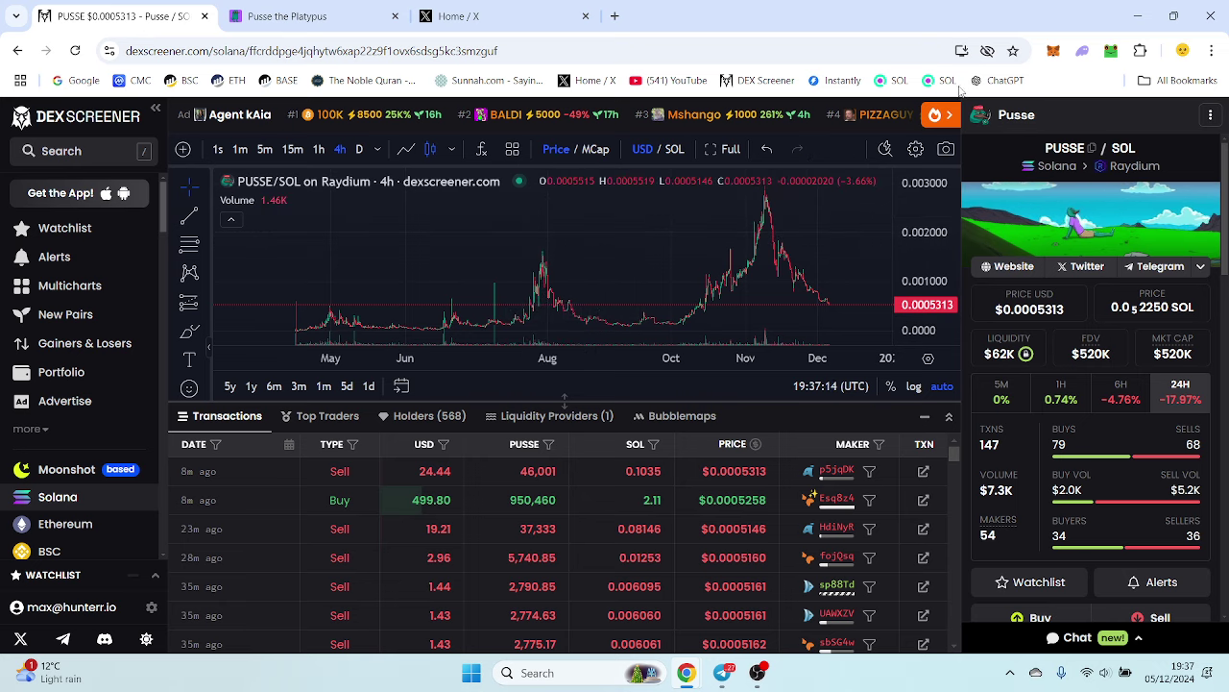
{"action": "left_click_drag", "start_coordinate": [806, 280], "coordinate": [702, 269]}
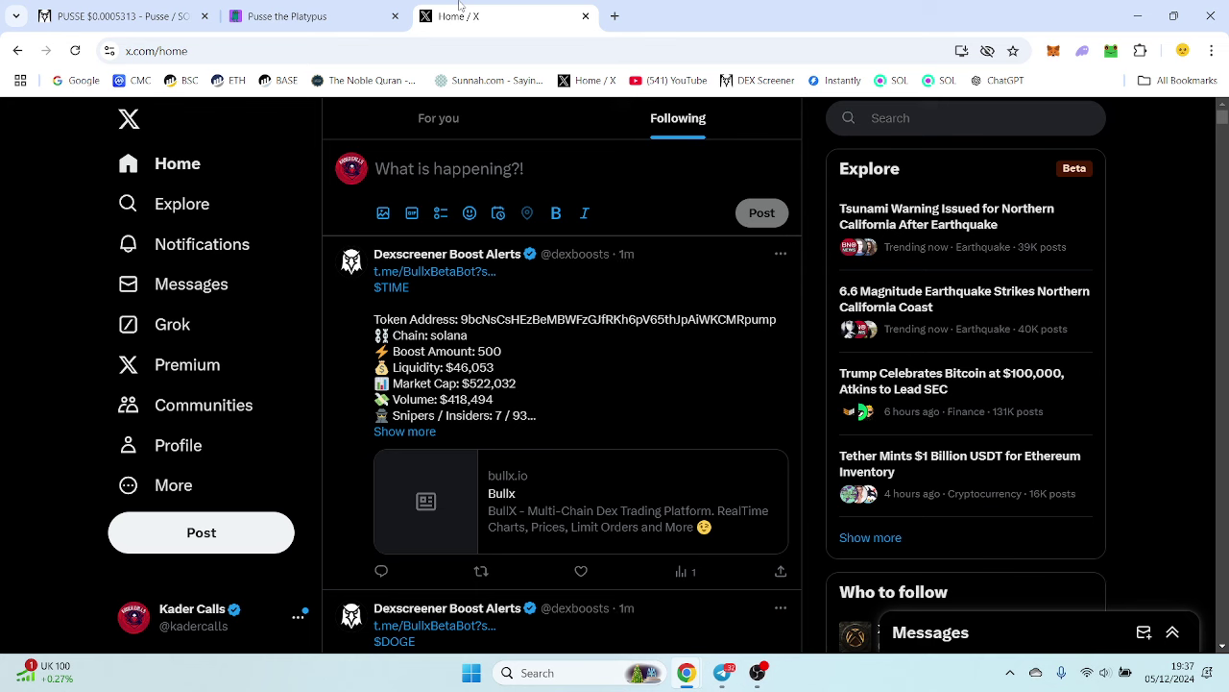
Step: On X, open the $PUSSE-promoting profile from recent searches
{"action": "left_click", "coordinate": [461, 16]}
{"action": "left_click", "coordinate": [948, 122]}
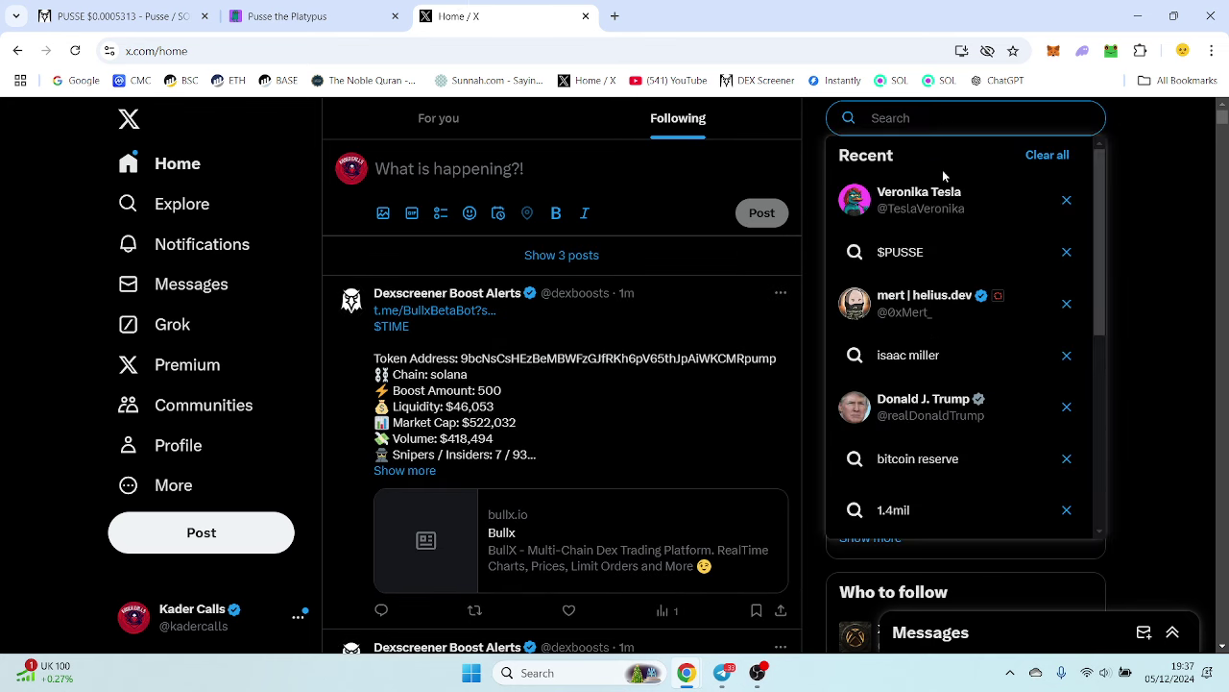
{"action": "left_click", "coordinate": [941, 206]}
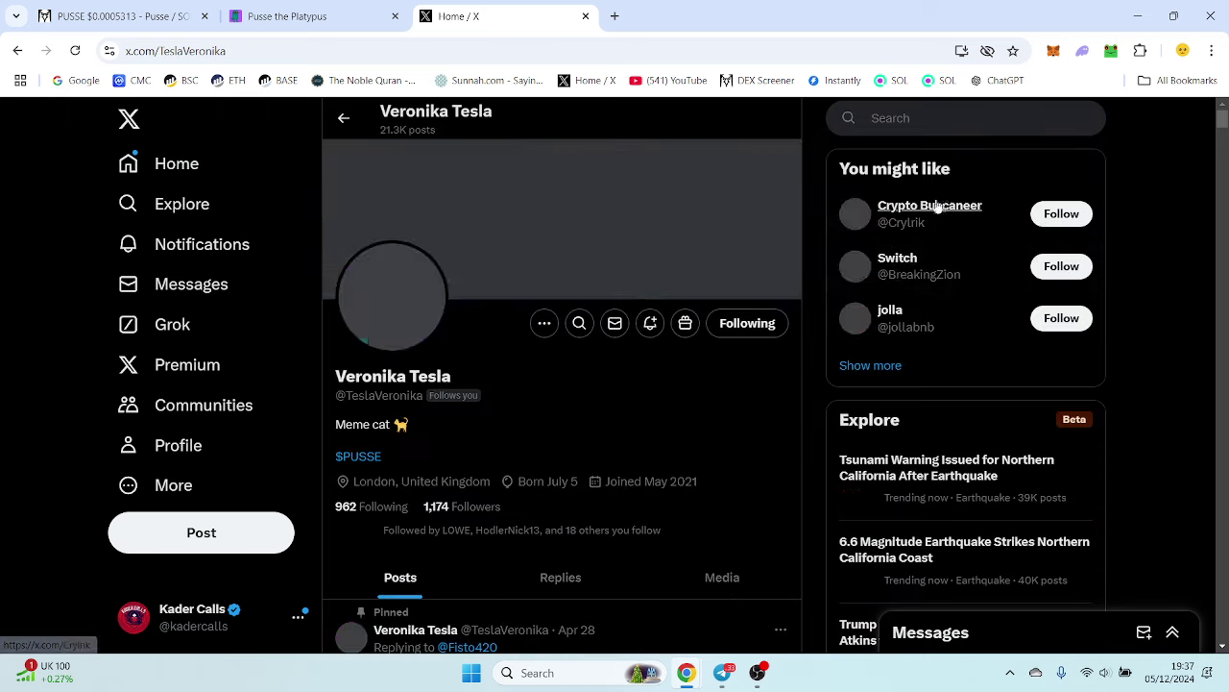
{"action": "scroll", "coordinate": [750, 432], "scroll_direction": "down", "scroll_amount": 10}
{"action": "scroll", "coordinate": [749, 484], "scroll_direction": "down", "scroll_amount": 5}
{"action": "scroll", "coordinate": [747, 480], "scroll_direction": "down", "scroll_amount": 5}
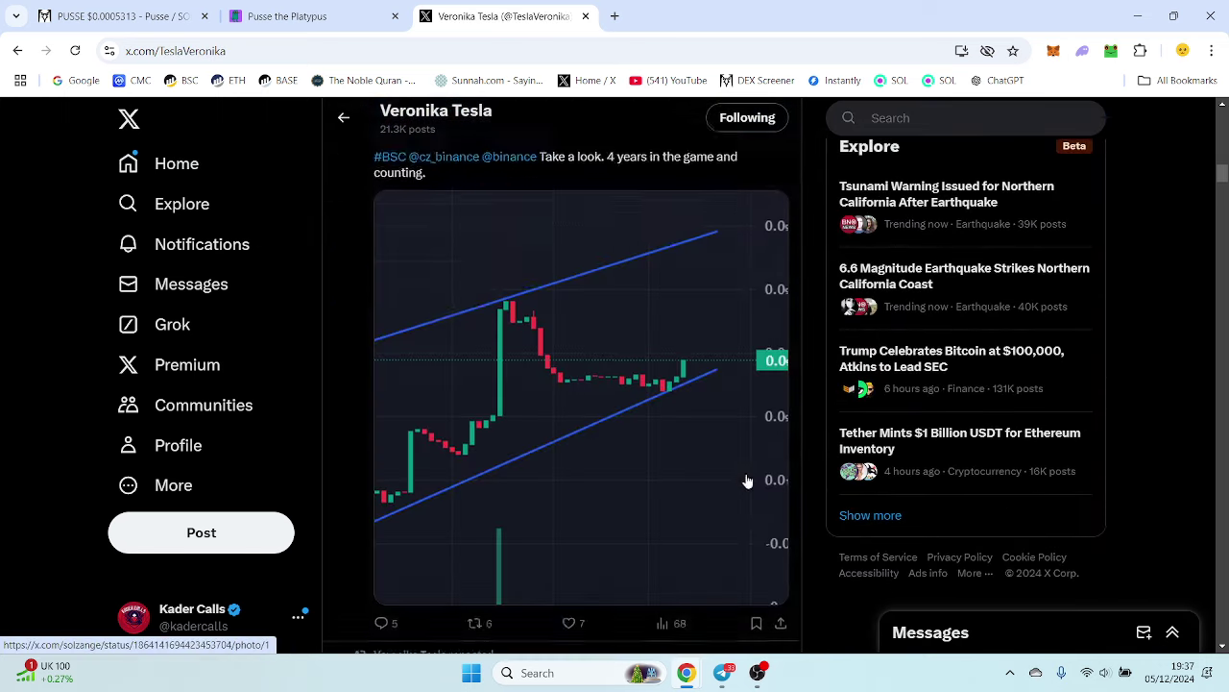
{"action": "scroll", "coordinate": [746, 476], "scroll_direction": "down", "scroll_amount": 5}
{"action": "scroll", "coordinate": [735, 452], "scroll_direction": "down", "scroll_amount": 5}
{"action": "scroll", "coordinate": [730, 444], "scroll_direction": "down", "scroll_amount": 5}
{"action": "scroll", "coordinate": [727, 447], "scroll_direction": "down", "scroll_amount": 5}
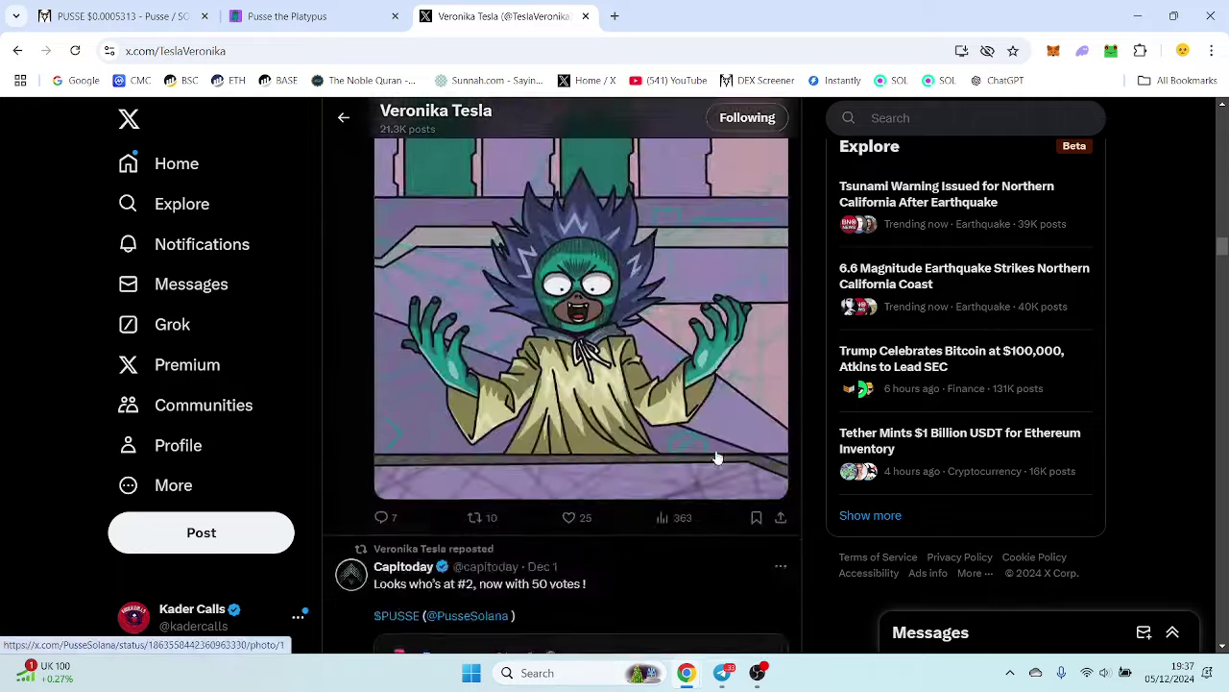
{"action": "scroll", "coordinate": [722, 452], "scroll_direction": "down", "scroll_amount": 5}
{"action": "scroll", "coordinate": [706, 437], "scroll_direction": "down", "scroll_amount": 5}
{"action": "scroll", "coordinate": [672, 442], "scroll_direction": "down", "scroll_amount": 5}
{"action": "scroll", "coordinate": [593, 461], "scroll_direction": "down", "scroll_amount": 5}
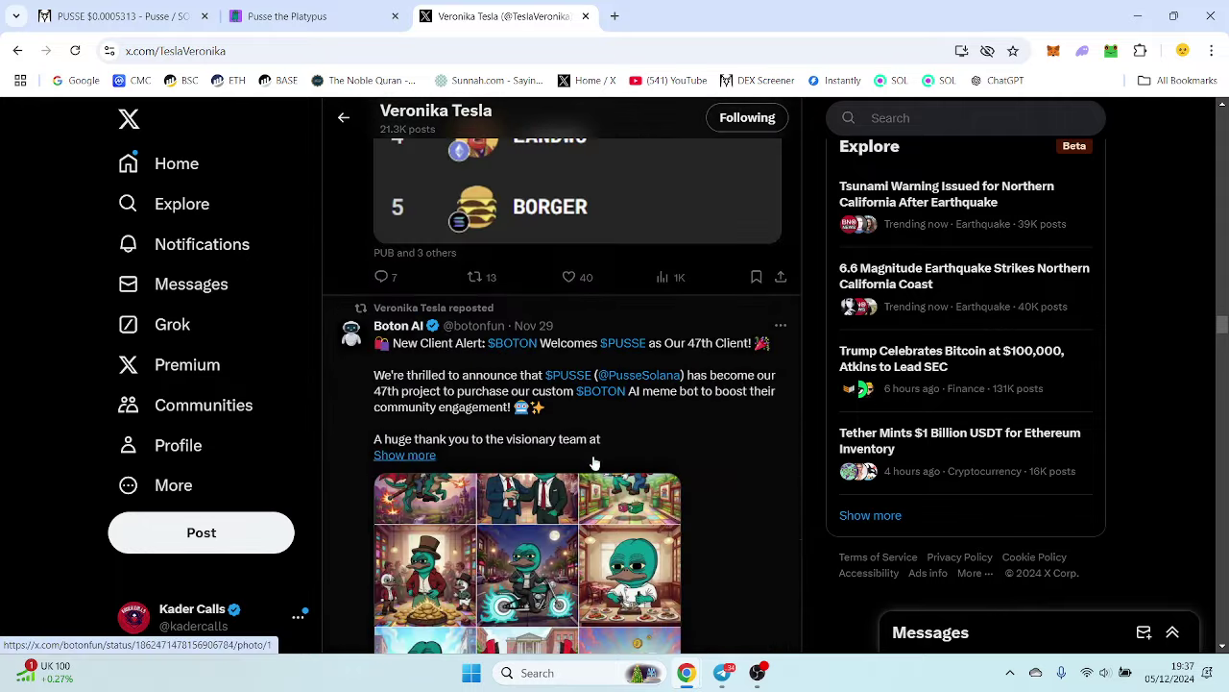
{"action": "scroll", "coordinate": [593, 467], "scroll_direction": "down", "scroll_amount": 5}
{"action": "scroll", "coordinate": [595, 471], "scroll_direction": "down", "scroll_amount": 5}
{"action": "scroll", "coordinate": [593, 471], "scroll_direction": "down", "scroll_amount": 5}
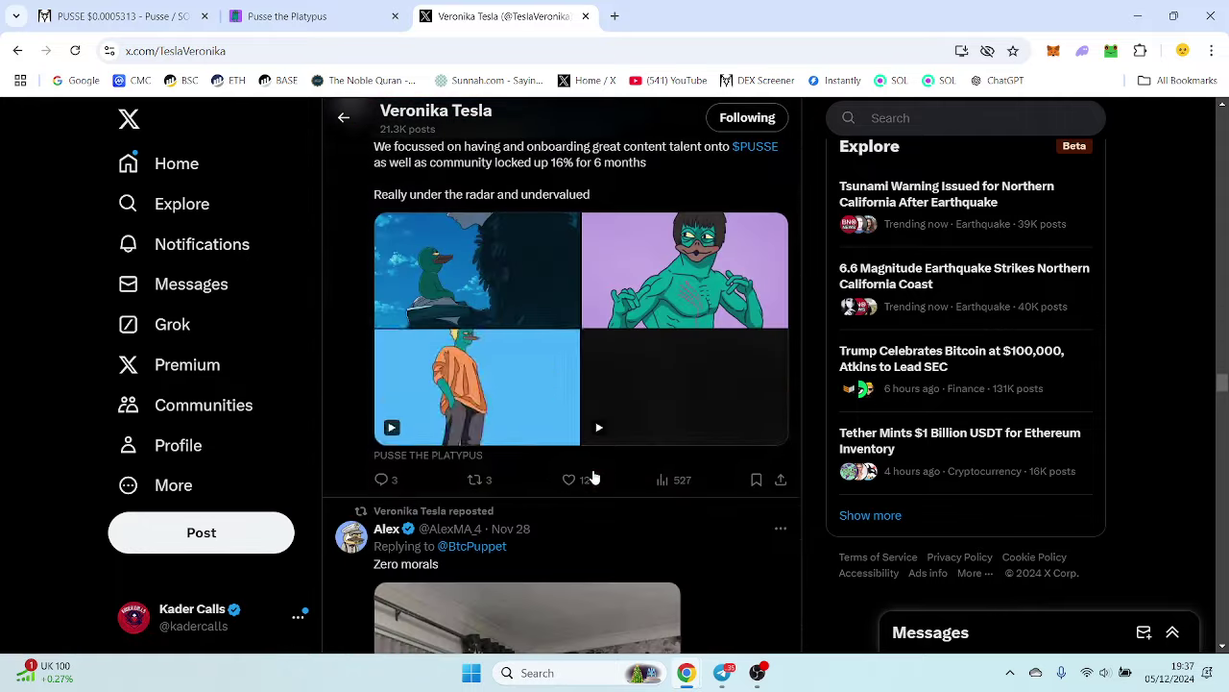
Step: Browse the Pusse the Platypus website to Pusse Maker, then return to DEX Screener
{"action": "left_click", "coordinate": [314, 12]}
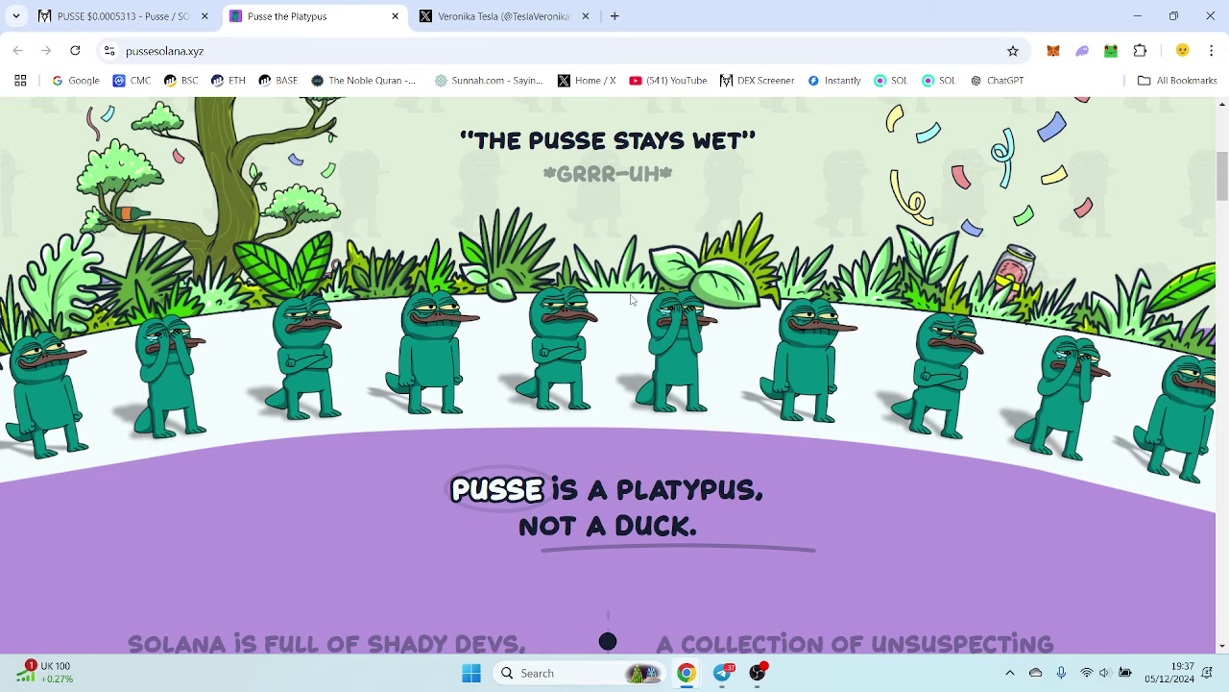
{"action": "scroll", "coordinate": [631, 300], "scroll_direction": "down", "scroll_amount": 5}
{"action": "scroll", "coordinate": [1203, 549], "scroll_direction": "up", "scroll_amount": 5}
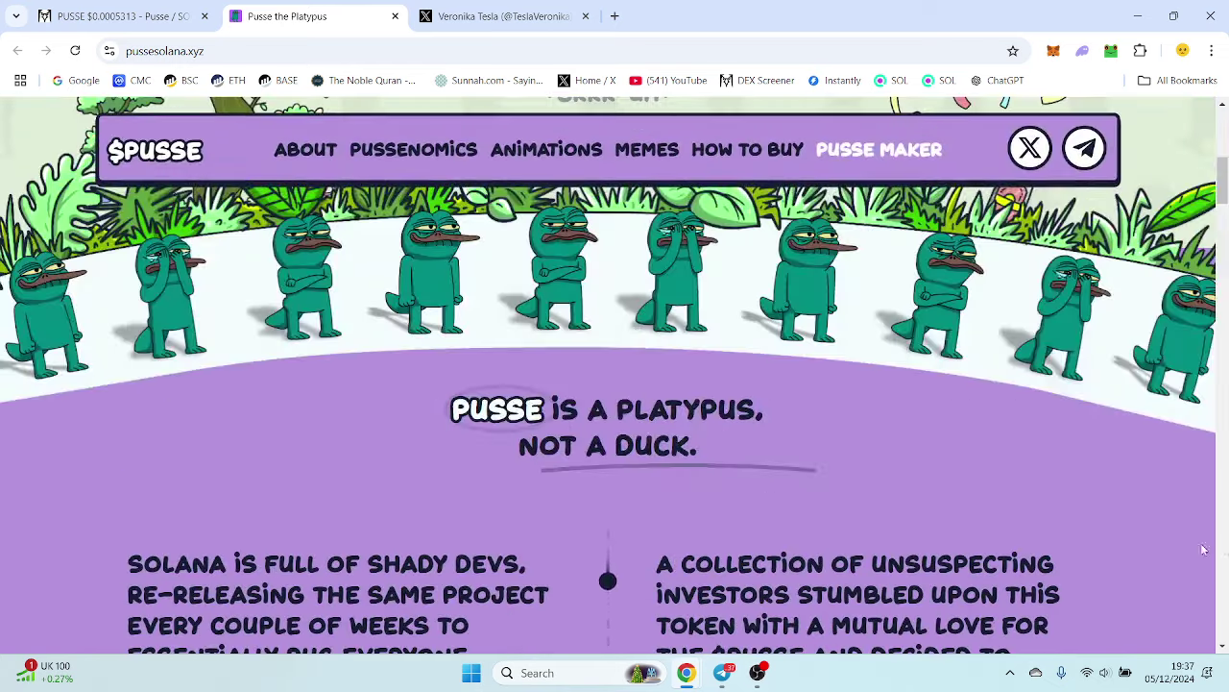
{"action": "scroll", "coordinate": [1203, 550], "scroll_direction": "down", "scroll_amount": 5}
{"action": "scroll", "coordinate": [783, 367], "scroll_direction": "down", "scroll_amount": 5}
{"action": "scroll", "coordinate": [784, 368], "scroll_direction": "down", "scroll_amount": 5}
{"action": "scroll", "coordinate": [783, 368], "scroll_direction": "down", "scroll_amount": 2}
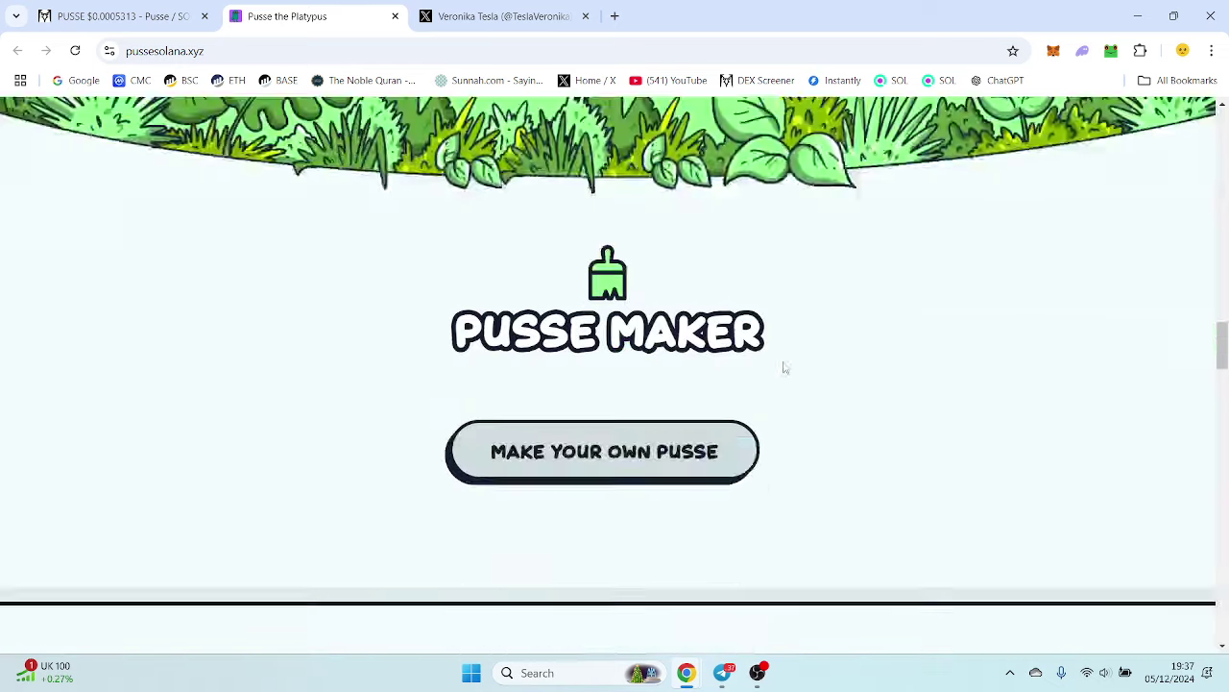
{"action": "scroll", "coordinate": [784, 367], "scroll_direction": "down", "scroll_amount": 4}
{"action": "left_click", "coordinate": [120, 15]}
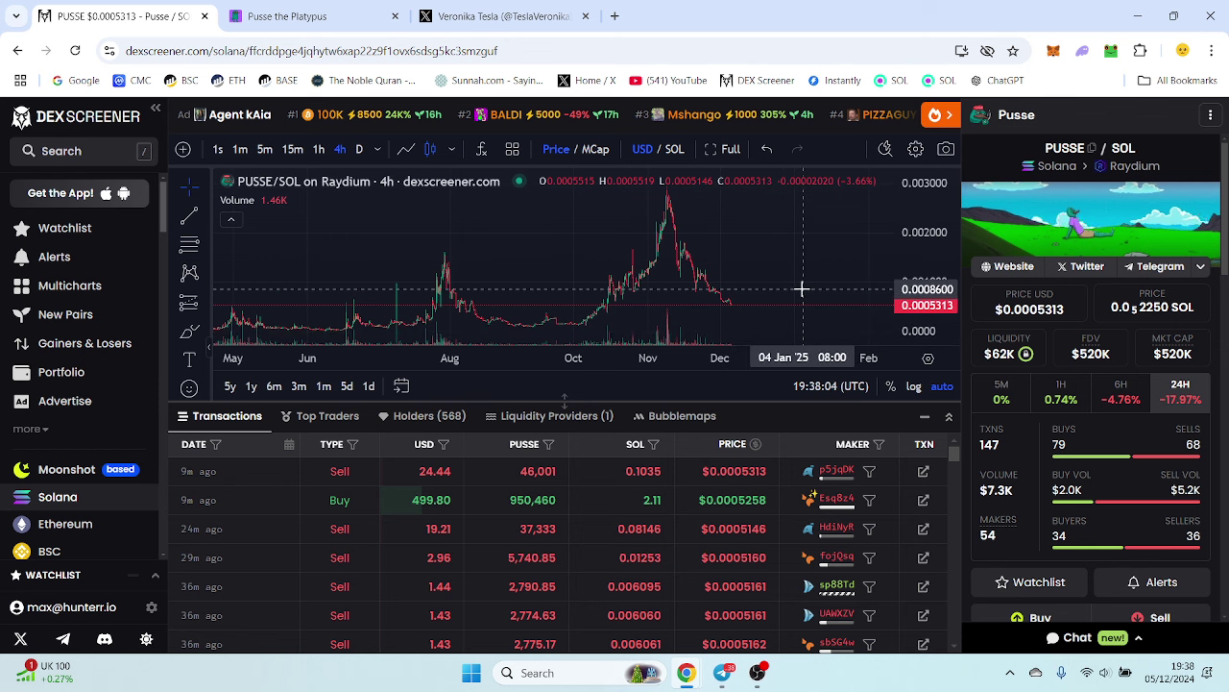
Step: Switch the PUSSE/SOL chart from 4h to 1D candles and pan to centre recent months
{"action": "left_click_drag", "start_coordinate": [802, 288], "coordinate": [775, 269]}
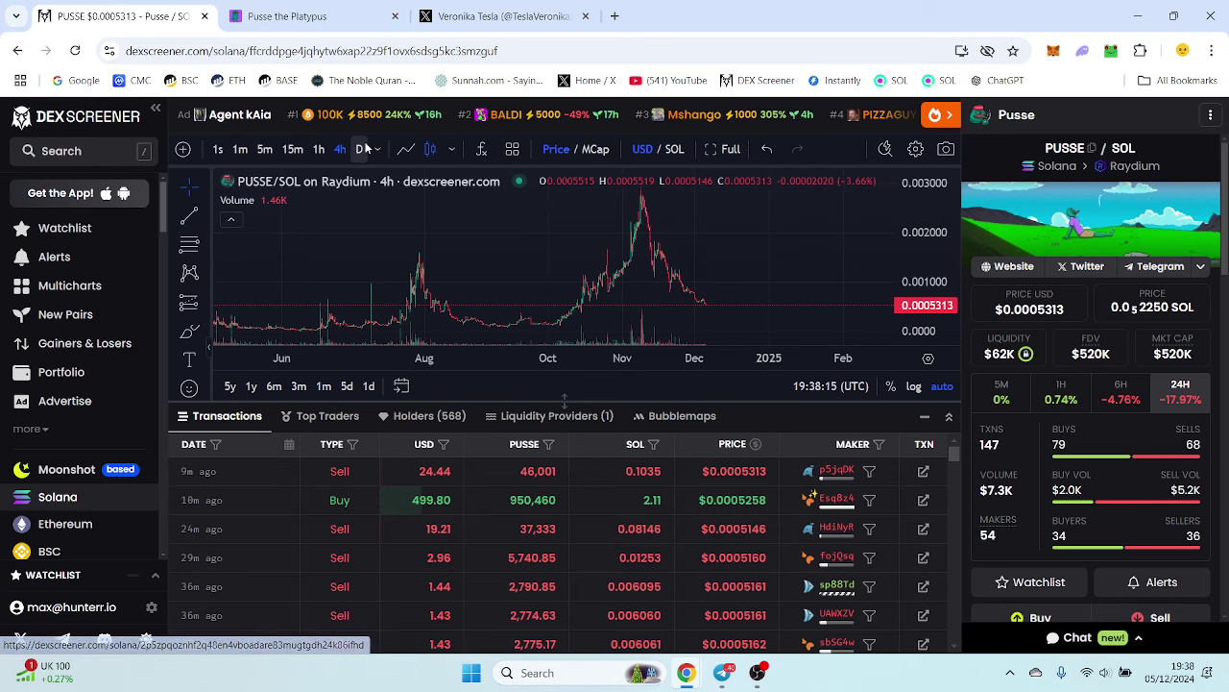
{"action": "left_click", "coordinate": [360, 149]}
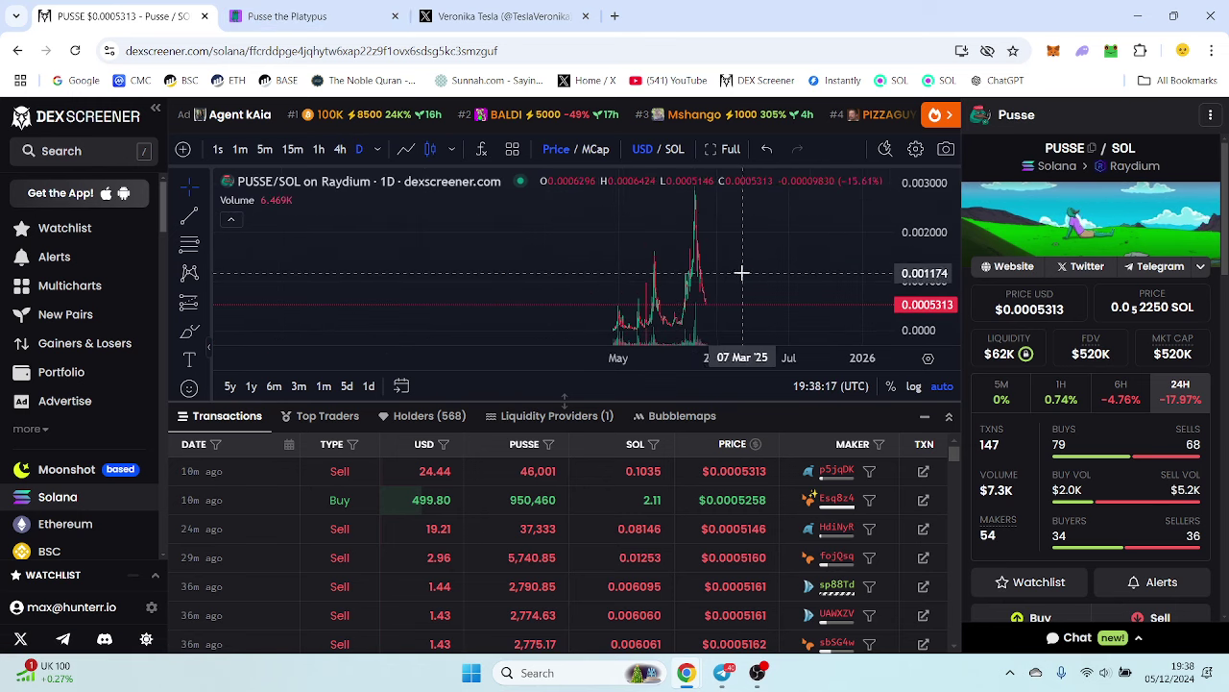
{"action": "scroll", "coordinate": [582, 277], "scroll_direction": "up", "scroll_amount": 3}
{"action": "scroll", "coordinate": [516, 252], "scroll_direction": "up", "scroll_amount": 3}
{"action": "left_click_drag", "start_coordinate": [516, 252], "coordinate": [816, 258]}
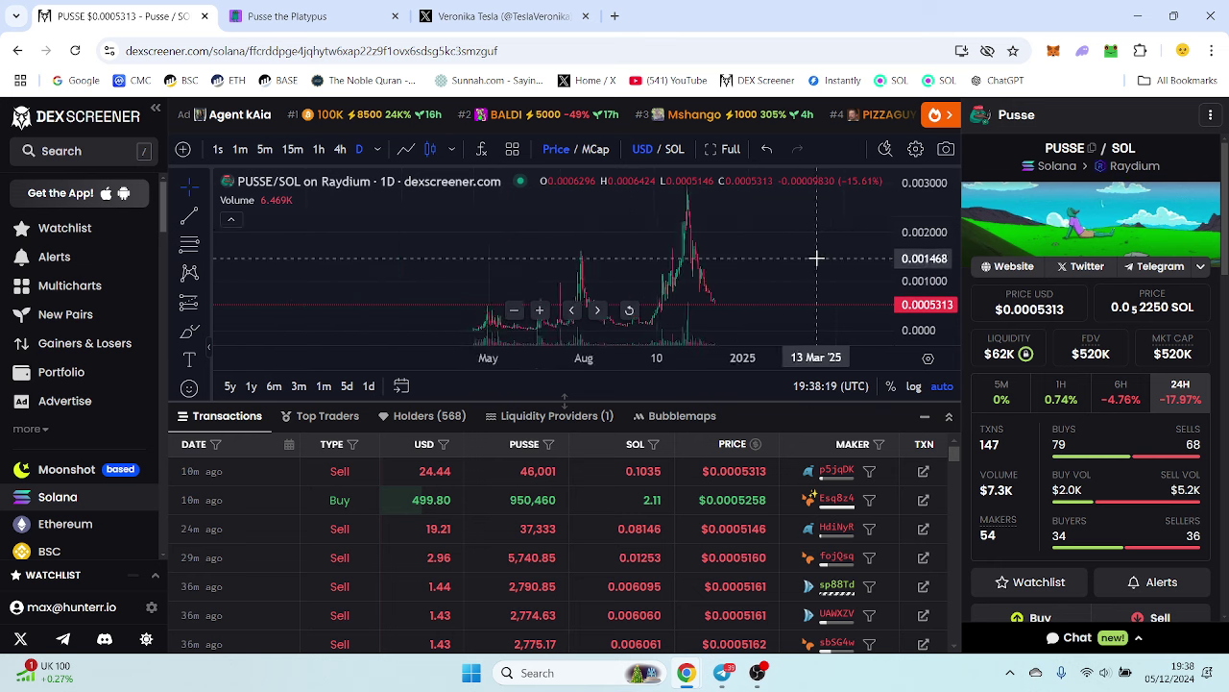